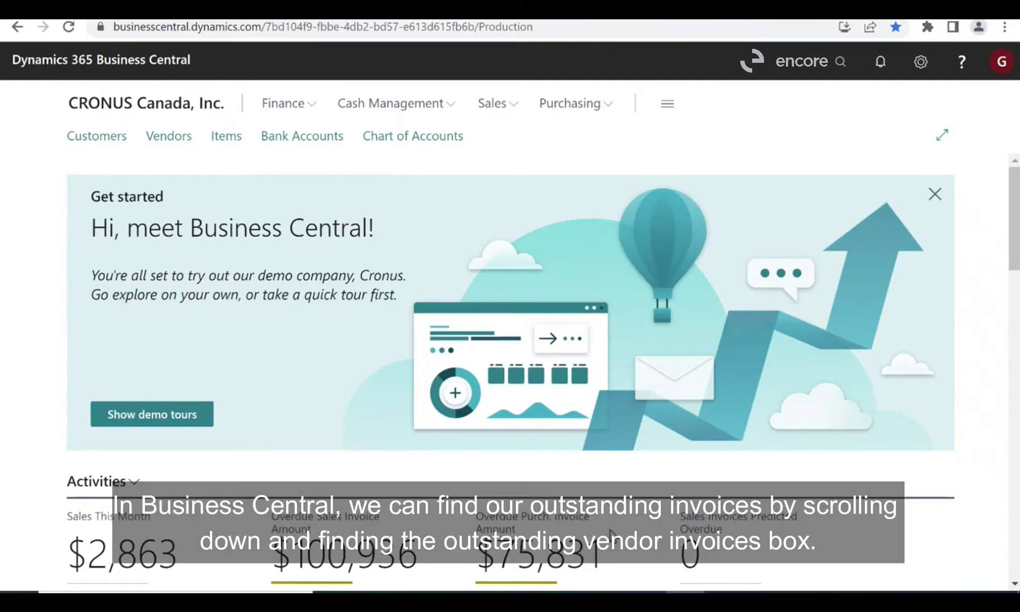
- From the Outstanding Vendor Invoices list, start Create Payment for the first Fabrikam, Inc. invoice
scroll(611, 535, "down", 8)
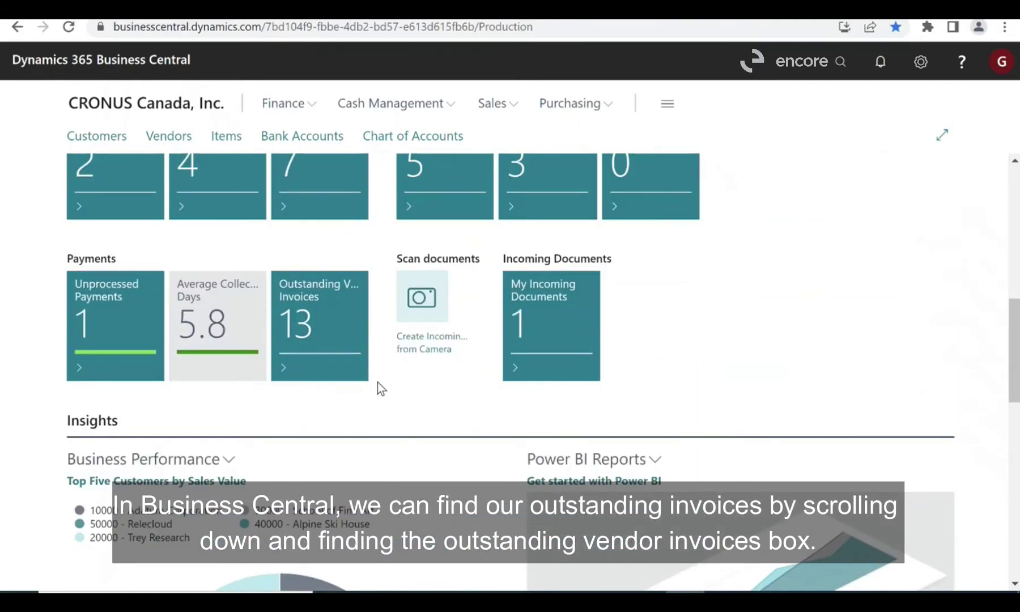
left_click(340, 348)
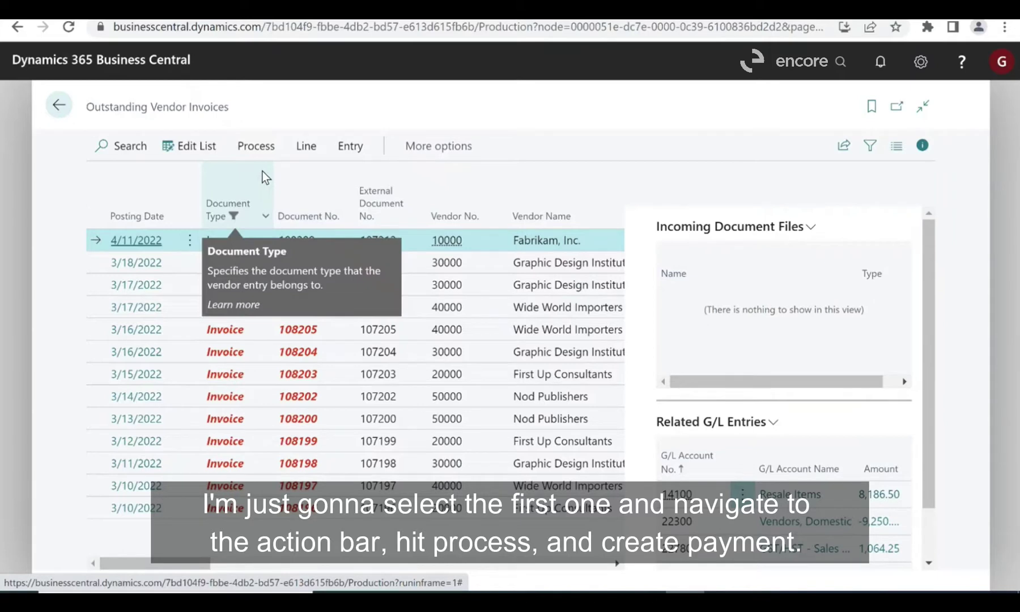
left_click(258, 148)
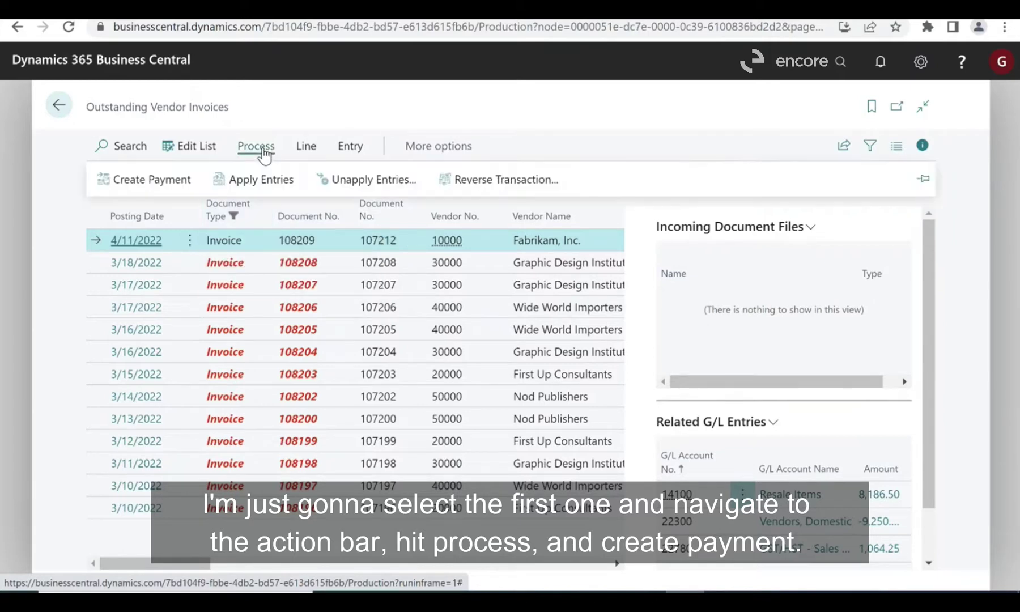
left_click(168, 178)
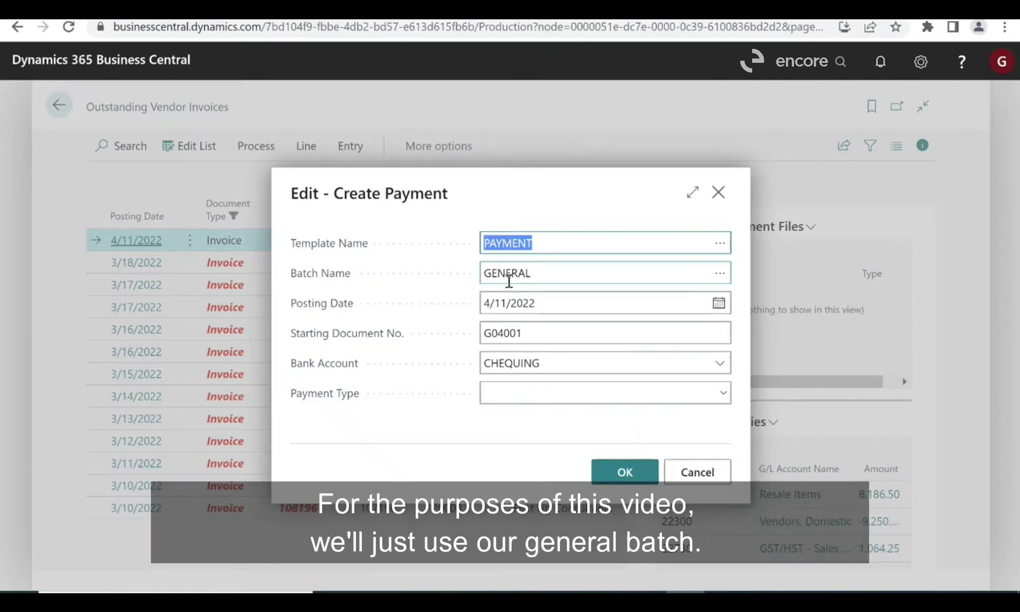
- Create the PAYMENT/GENERAL journal line paid from CHEQUING with payment type Electronic Payment
mouse_move(343, 312)
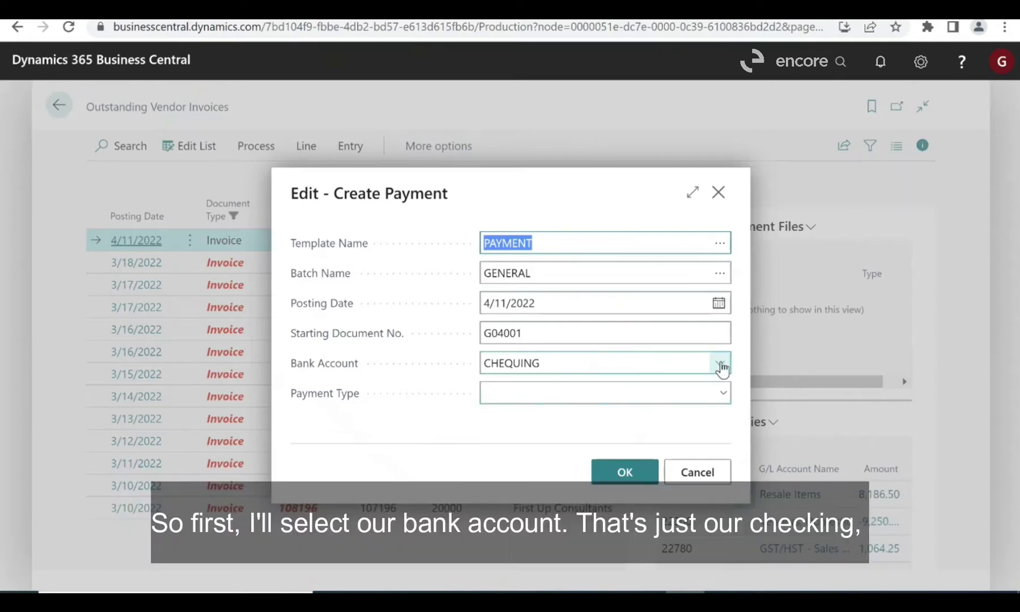
left_click(720, 365)
left_click(534, 429)
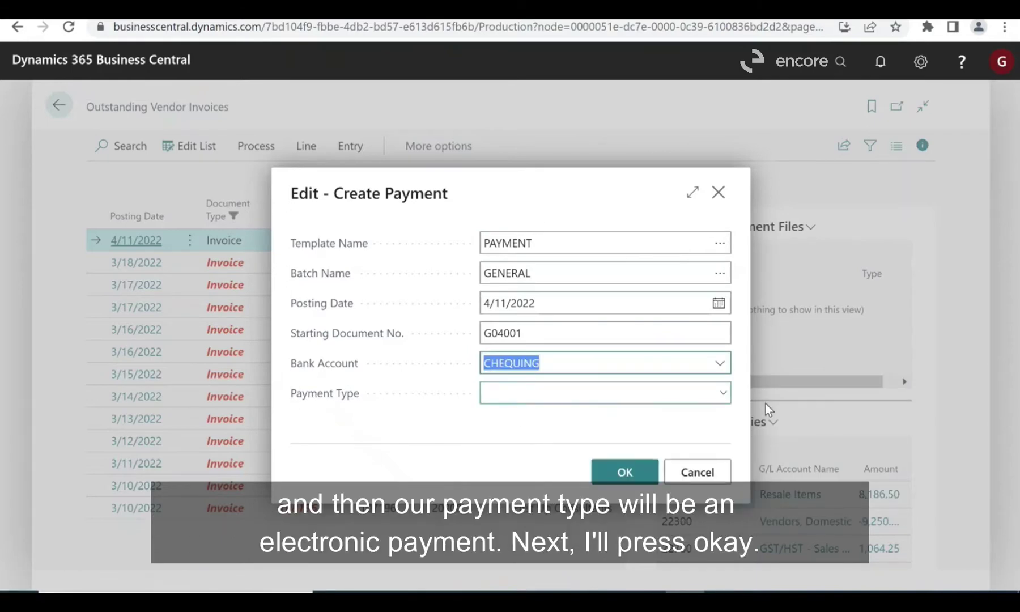
left_click(724, 396)
left_click(606, 453)
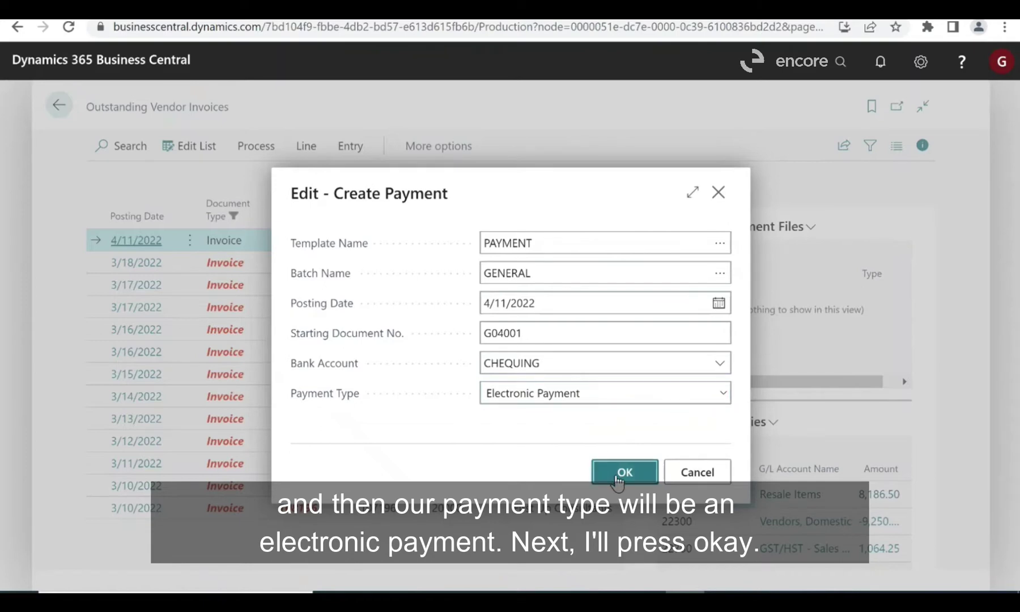
left_click(618, 479)
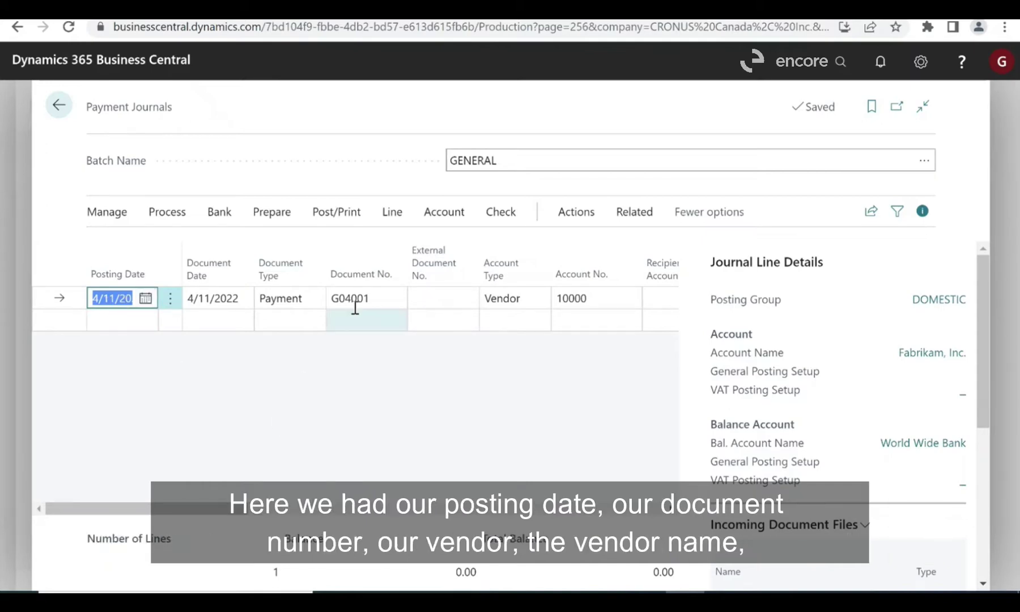
left_click_drag(221, 516, 412, 513)
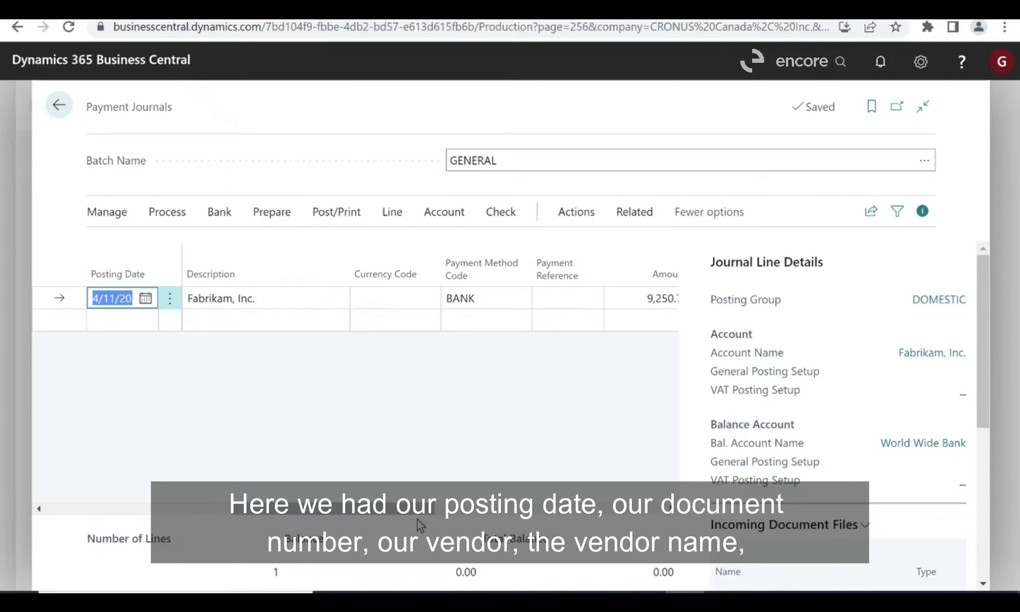
left_click_drag(417, 511, 496, 509)
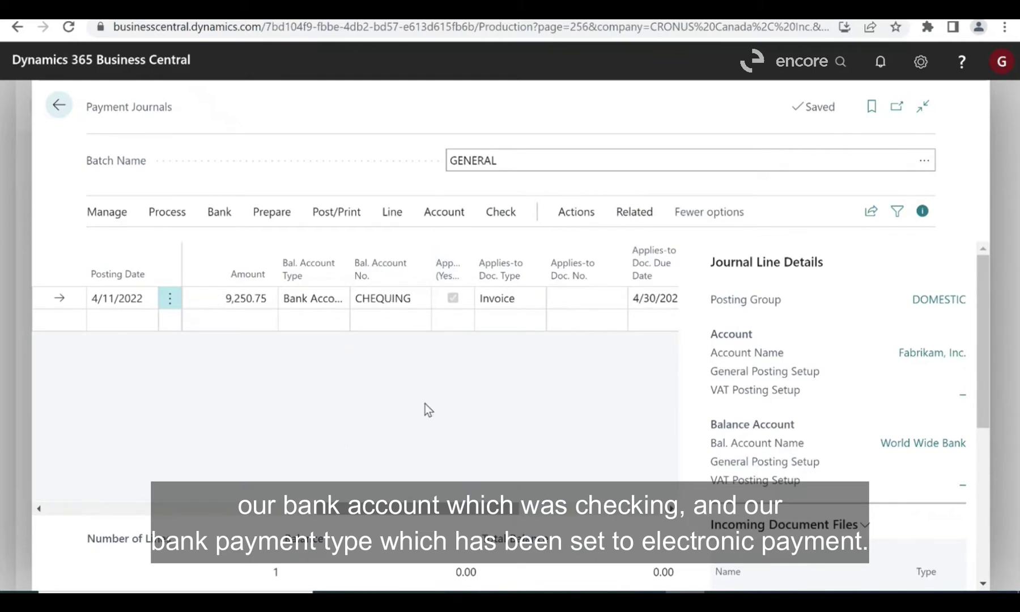
left_click_drag(469, 514, 545, 479)
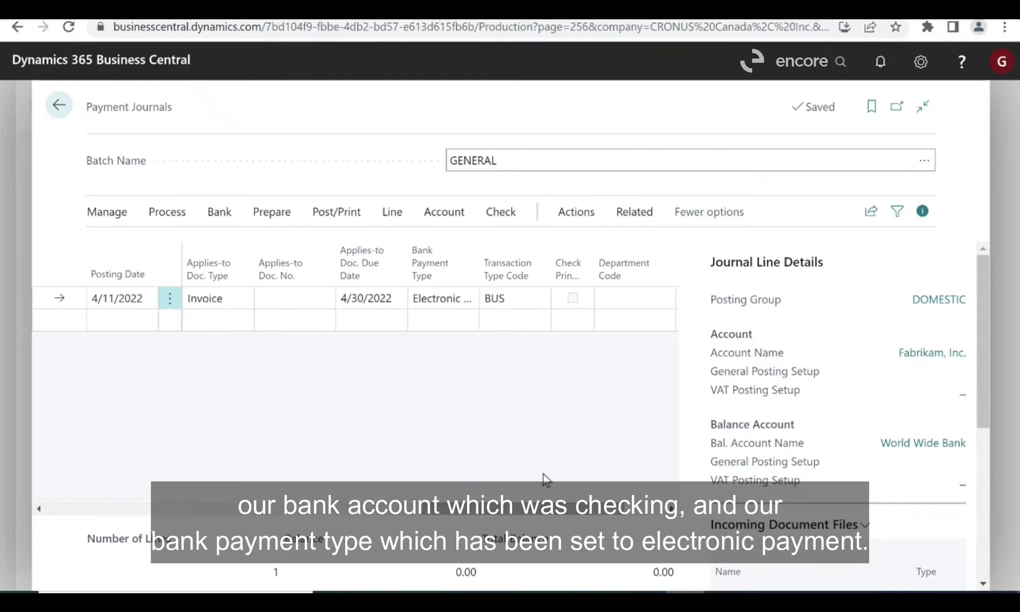
left_click(444, 299)
left_click(445, 300)
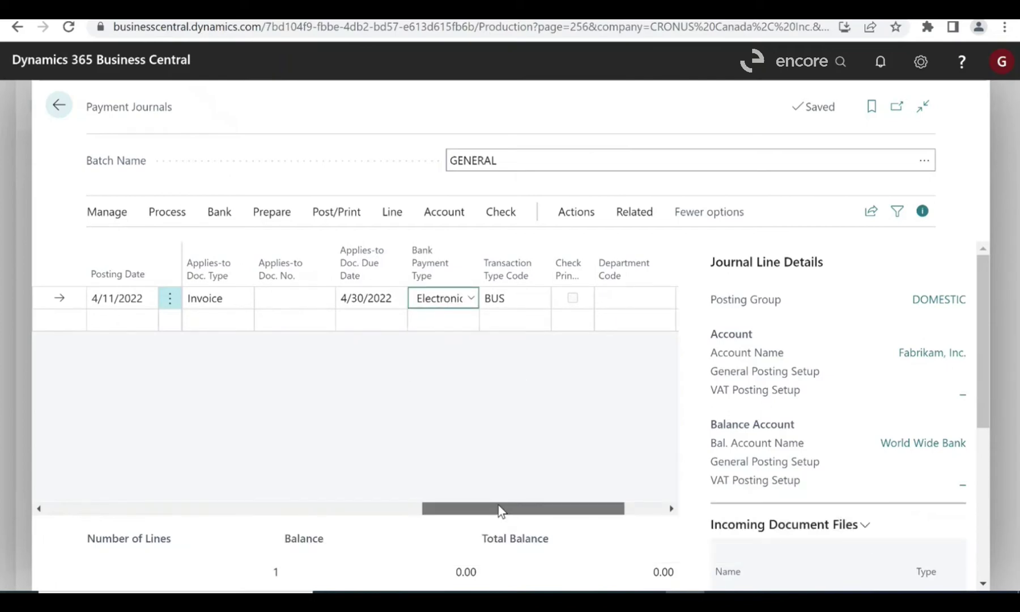
left_click_drag(498, 508, 208, 484)
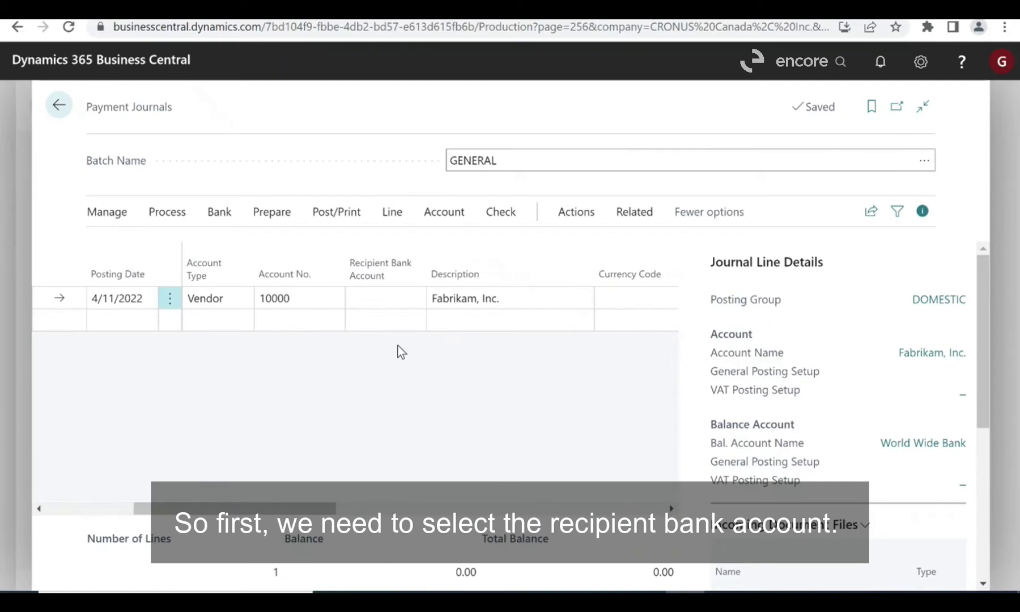
- Set the Fabrikam line's recipient bank account to ECA and export the payment from CHEQUING
left_click(406, 299)
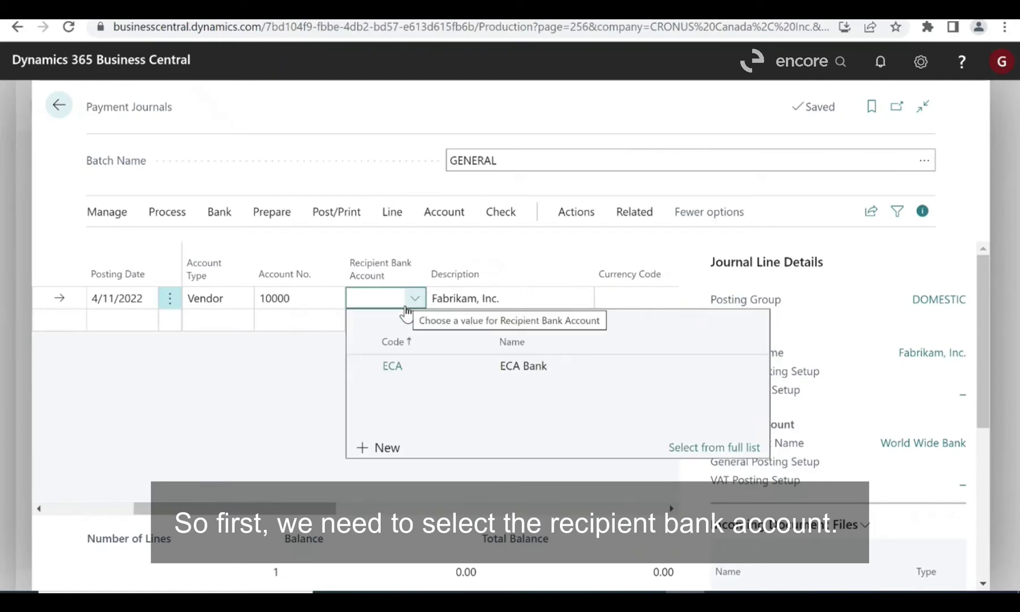
left_click(394, 369)
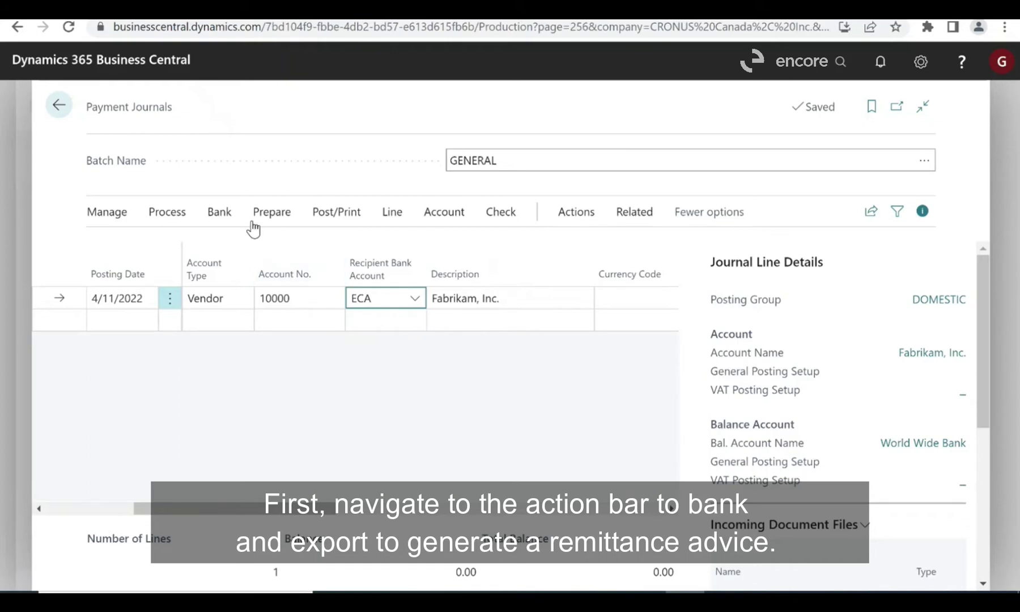
left_click(227, 216)
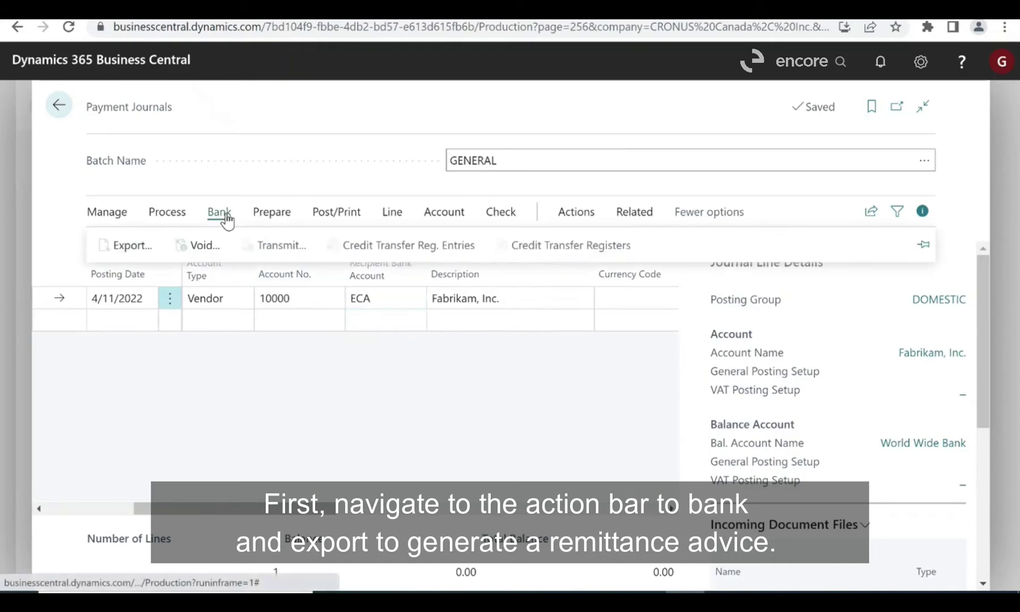
left_click(131, 250)
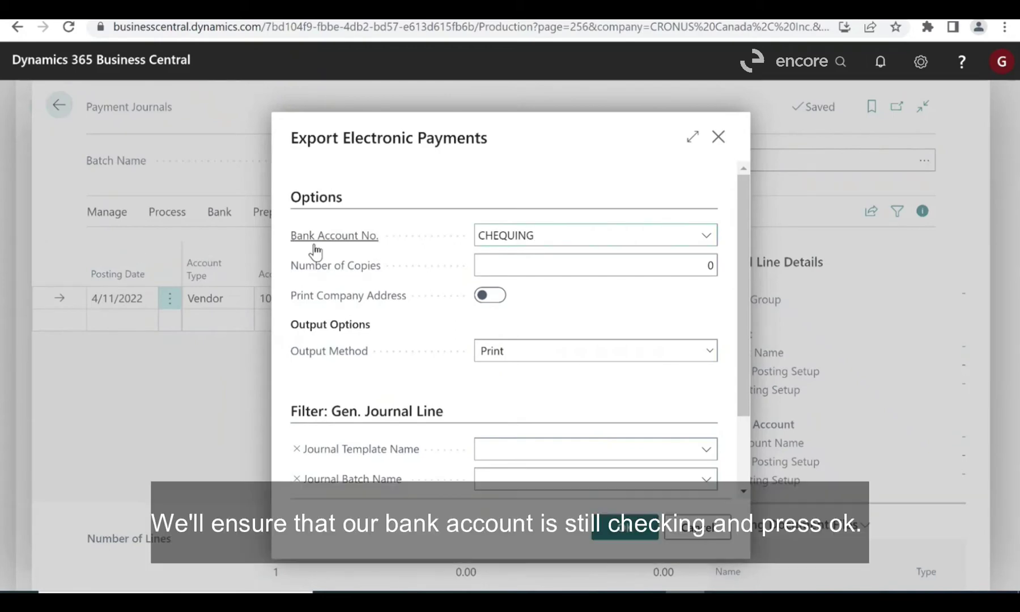
mouse_move(387, 245)
left_click(603, 531)
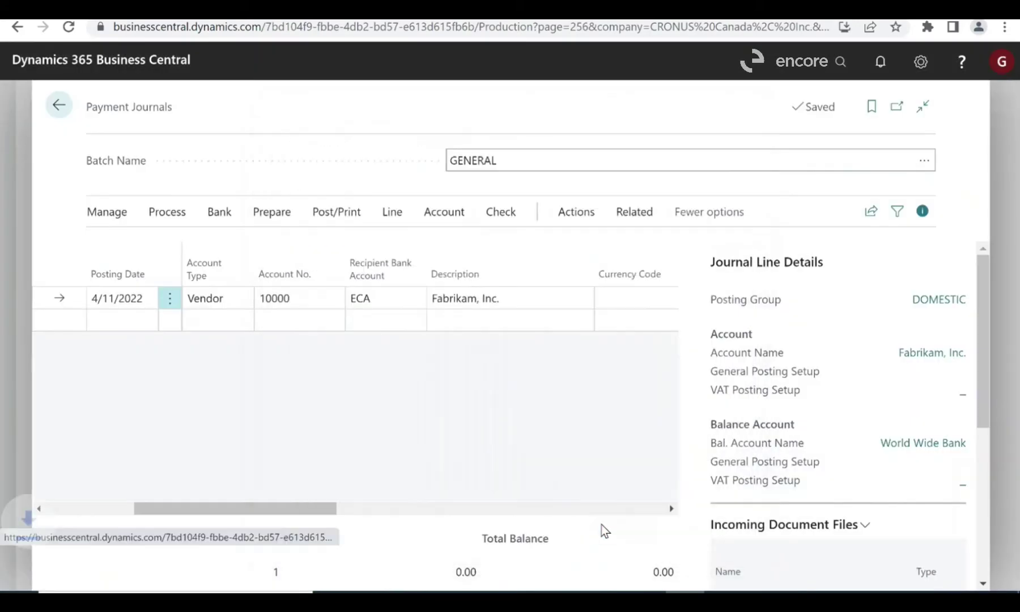
left_click(99, 568)
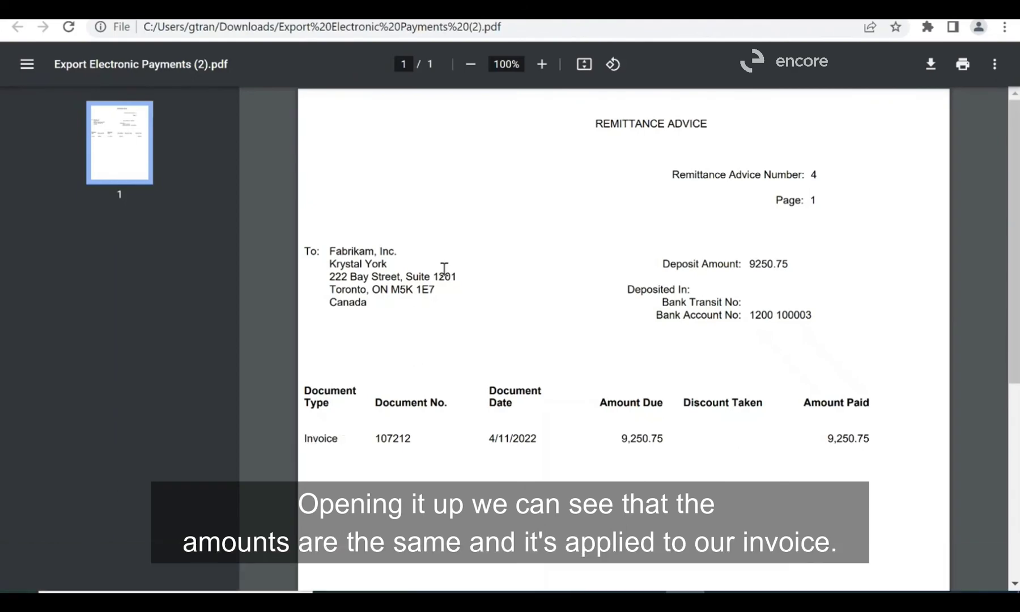
left_click(384, 20)
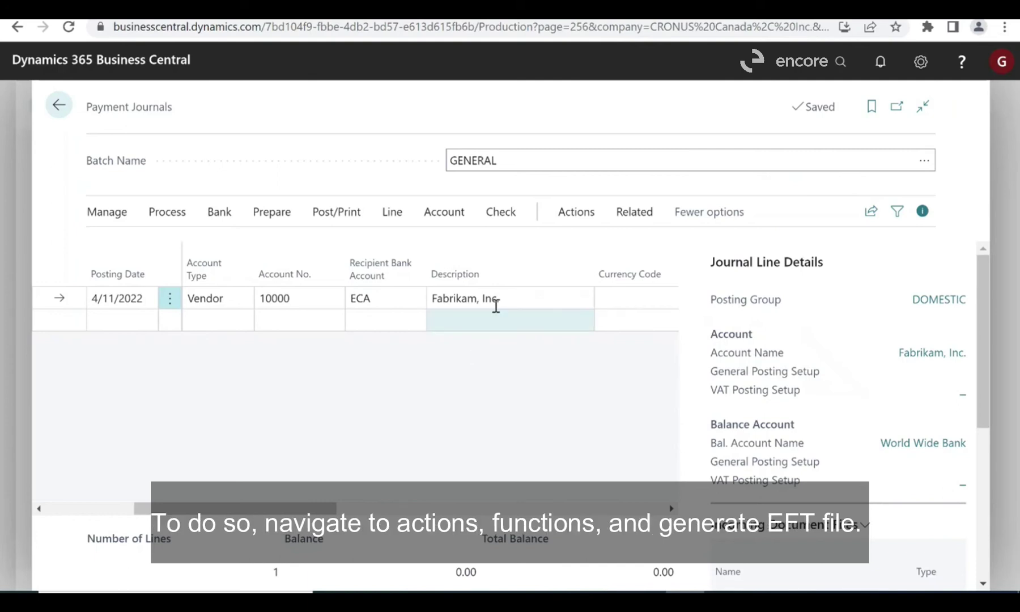
- Generate and download EFT file EFT-0004 for the included 9,250.75 Fabrikam payment
left_click(575, 220)
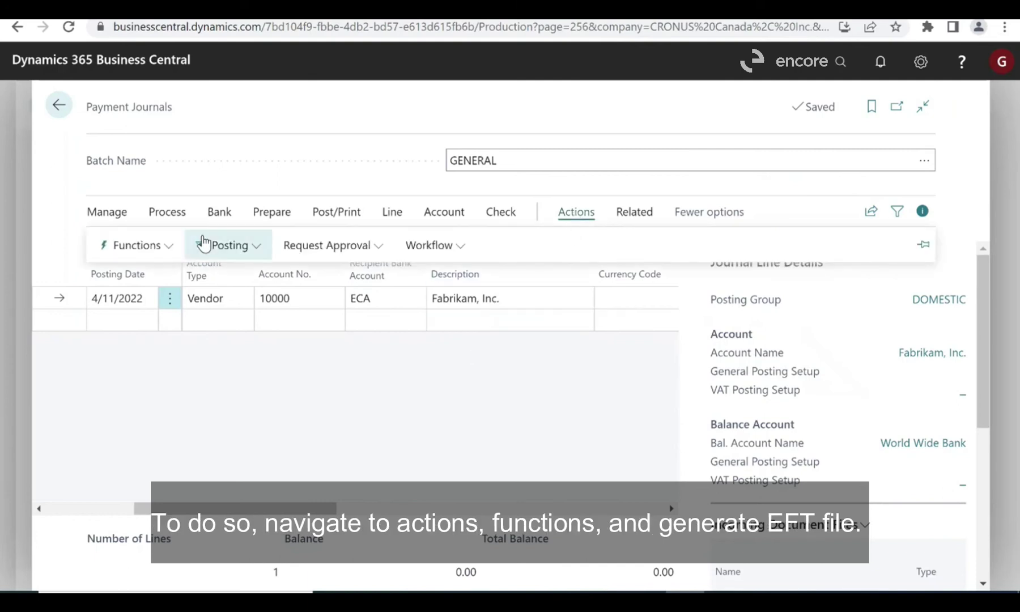
left_click(150, 254)
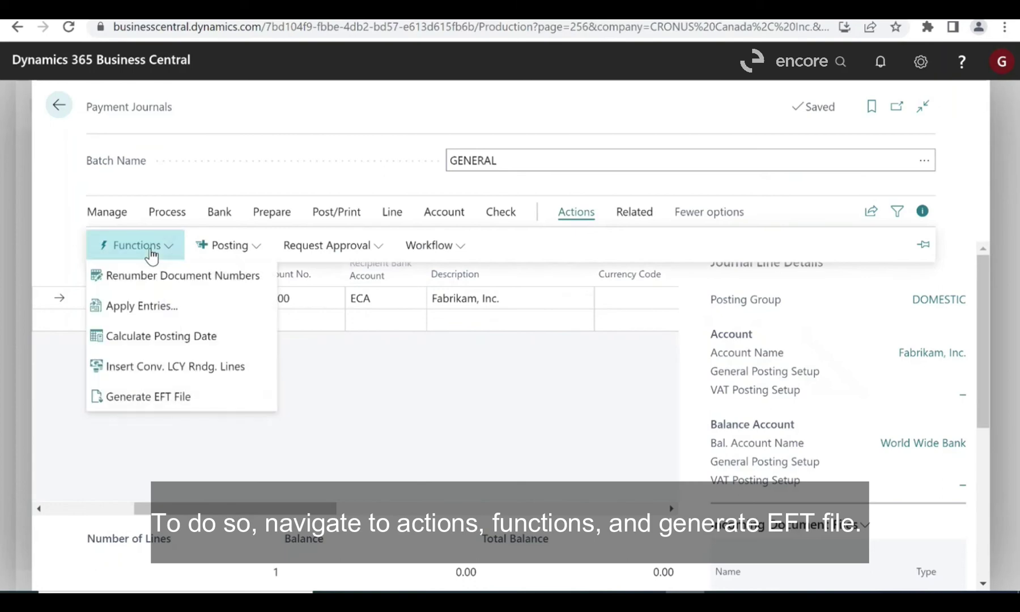
left_click(175, 397)
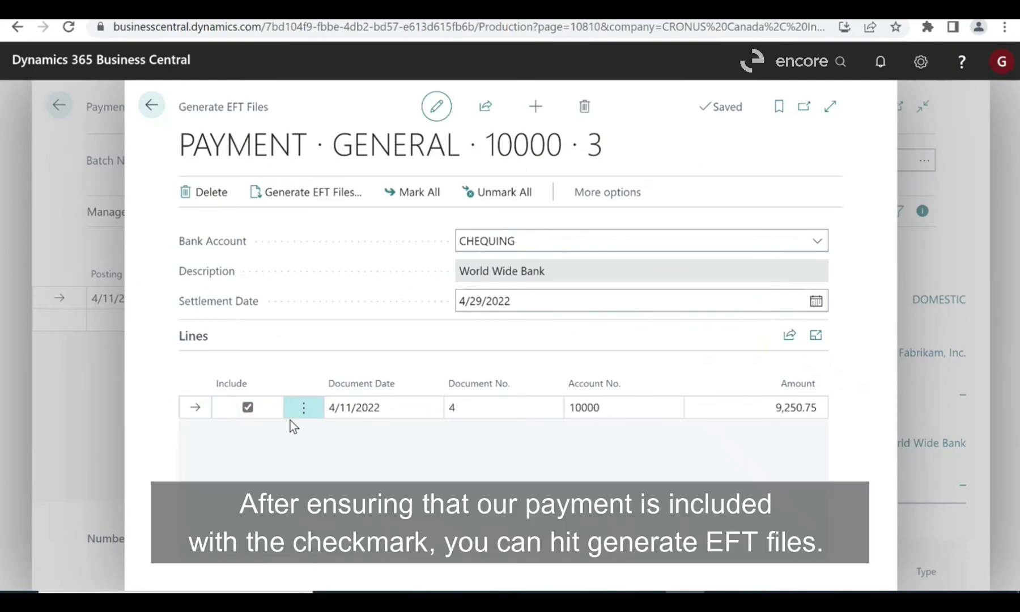
left_click(296, 195)
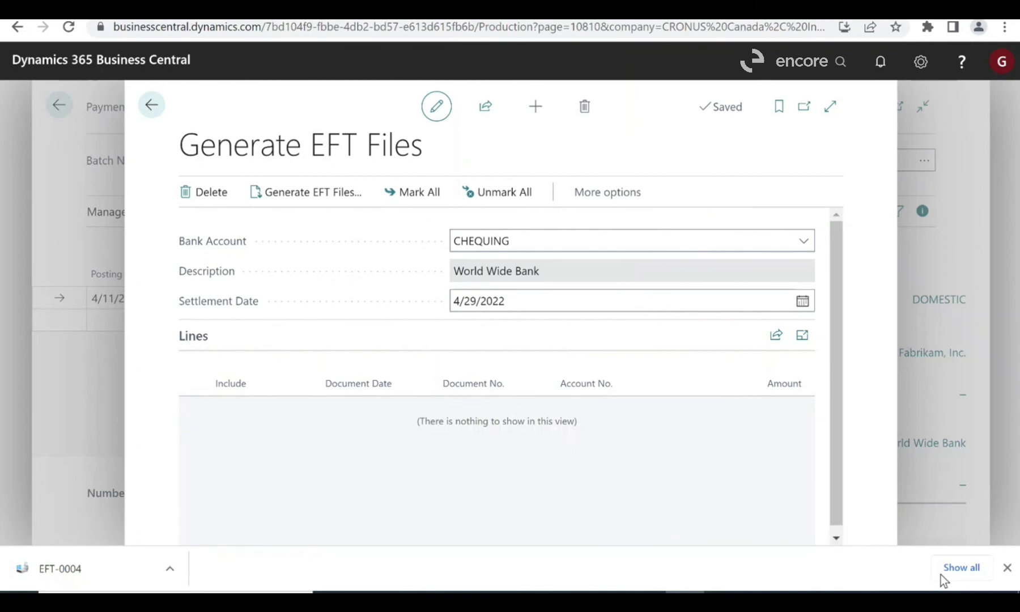
left_click(1006, 568)
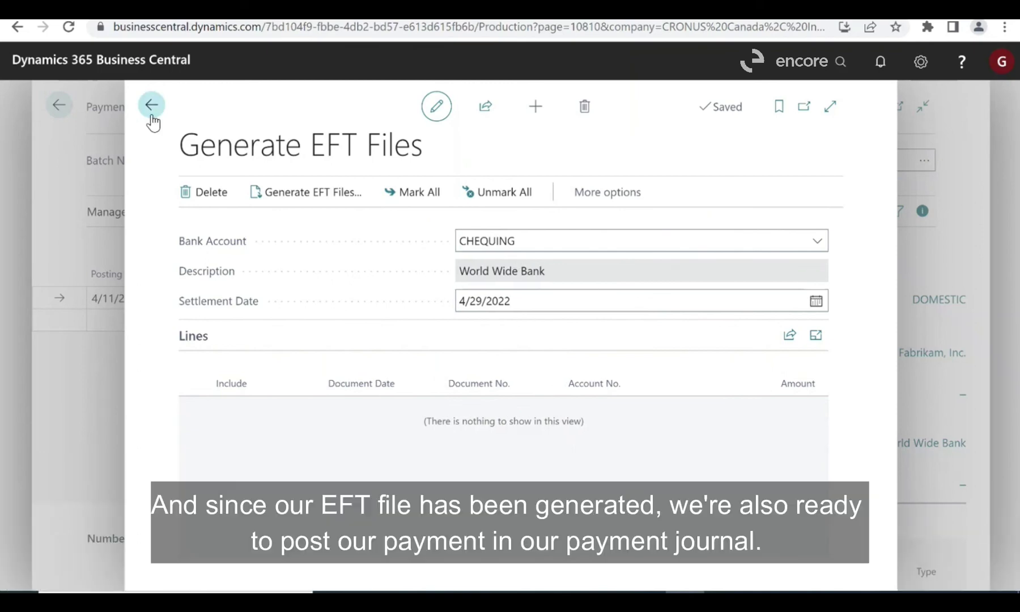
- Post the GENERAL payment journal, confirming the posting and acknowledging the success message
left_click(153, 108)
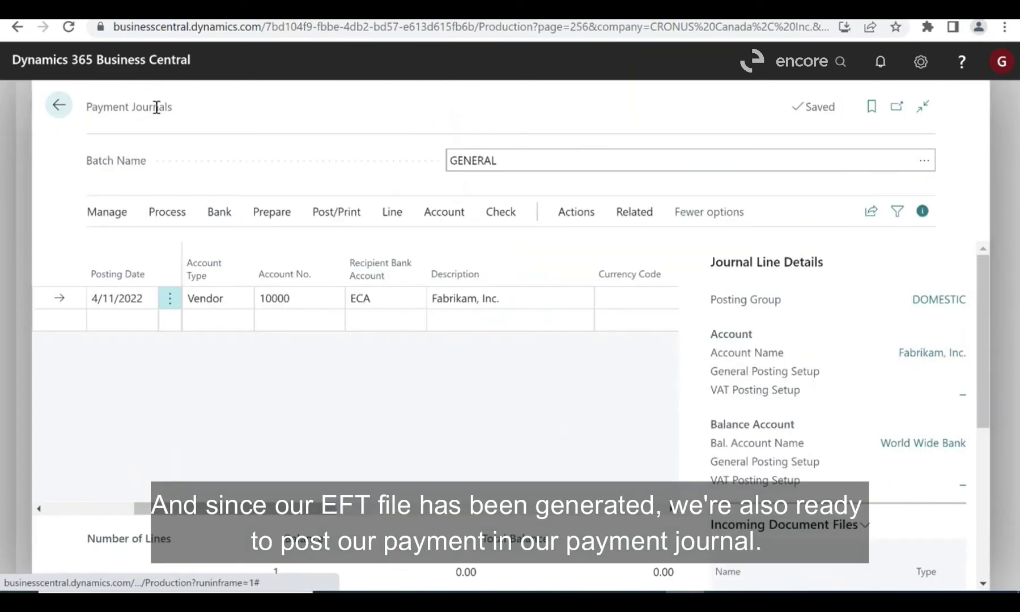
left_click(327, 221)
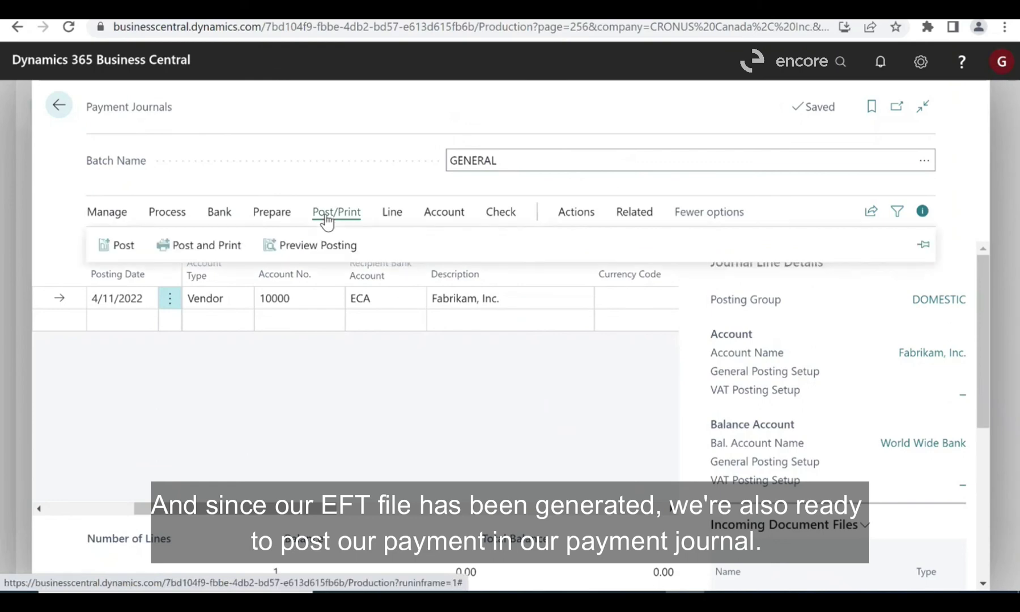
left_click(123, 246)
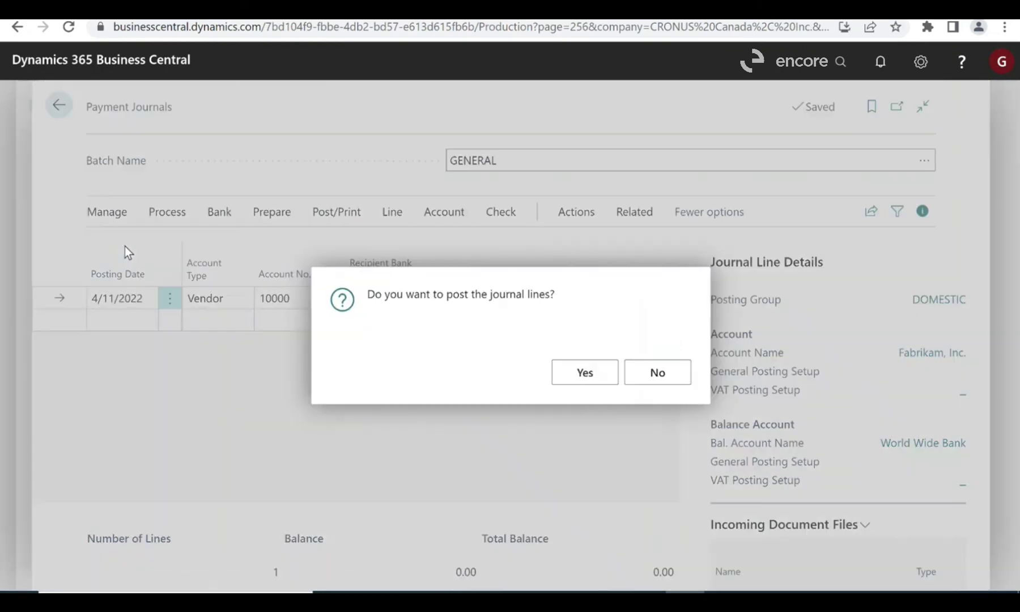
left_click(576, 374)
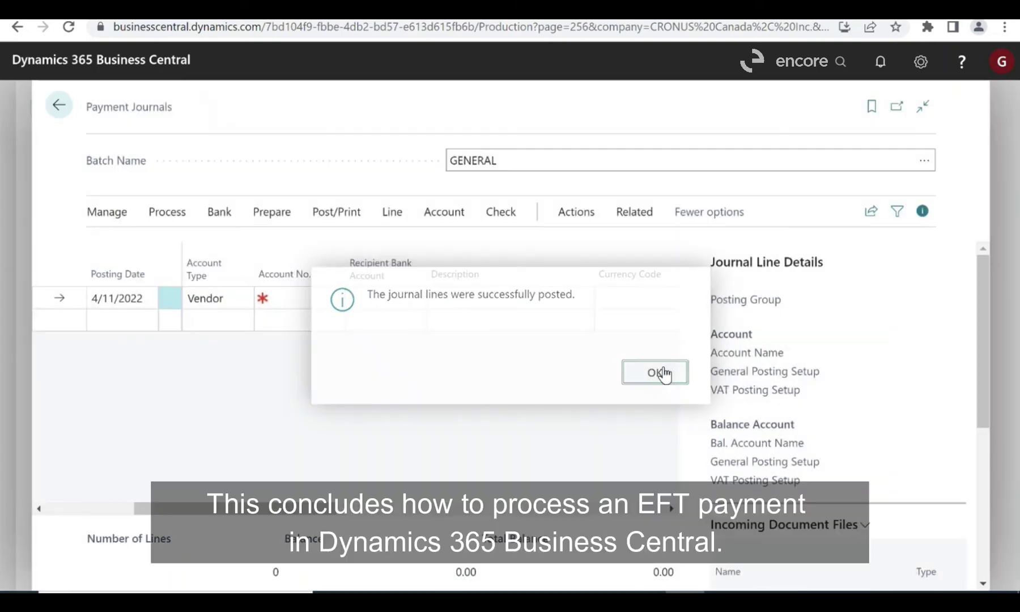
left_click(659, 372)
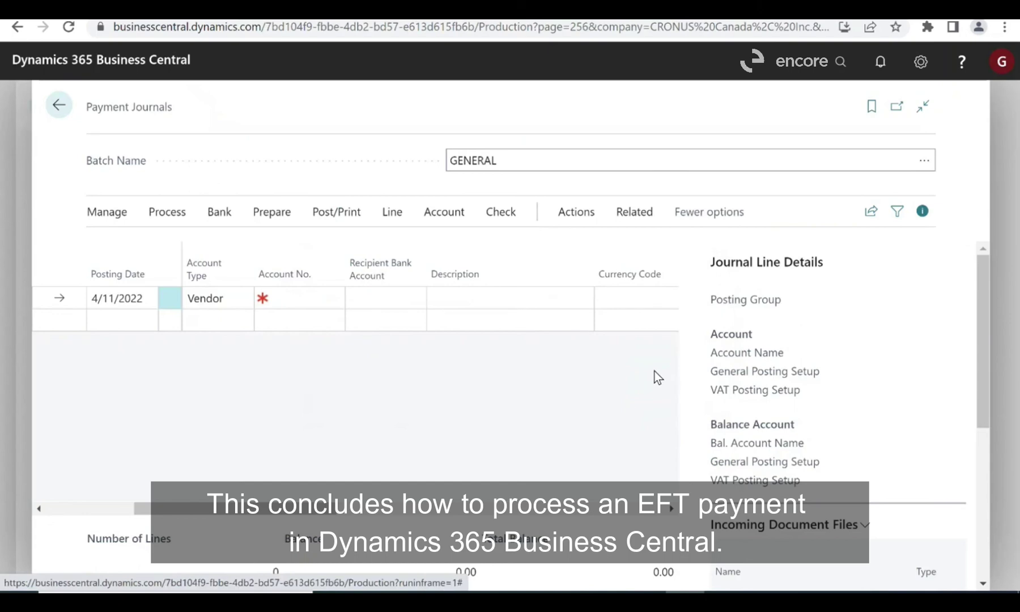